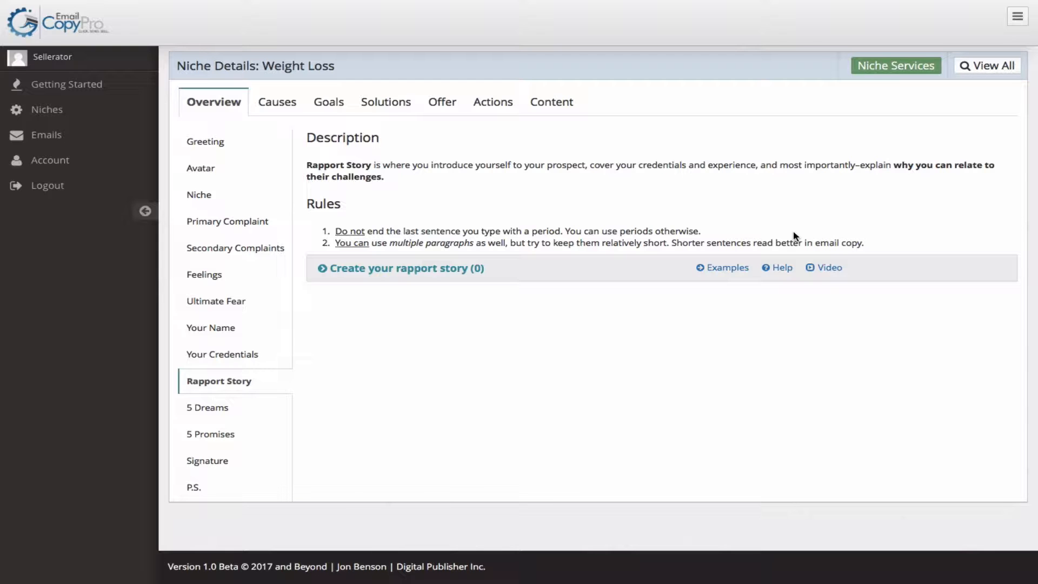
Expand the rapport story form and choose the transitional phrase starting "I'm a lot like you; however, I've also had some unique experiences.".
click(426, 269)
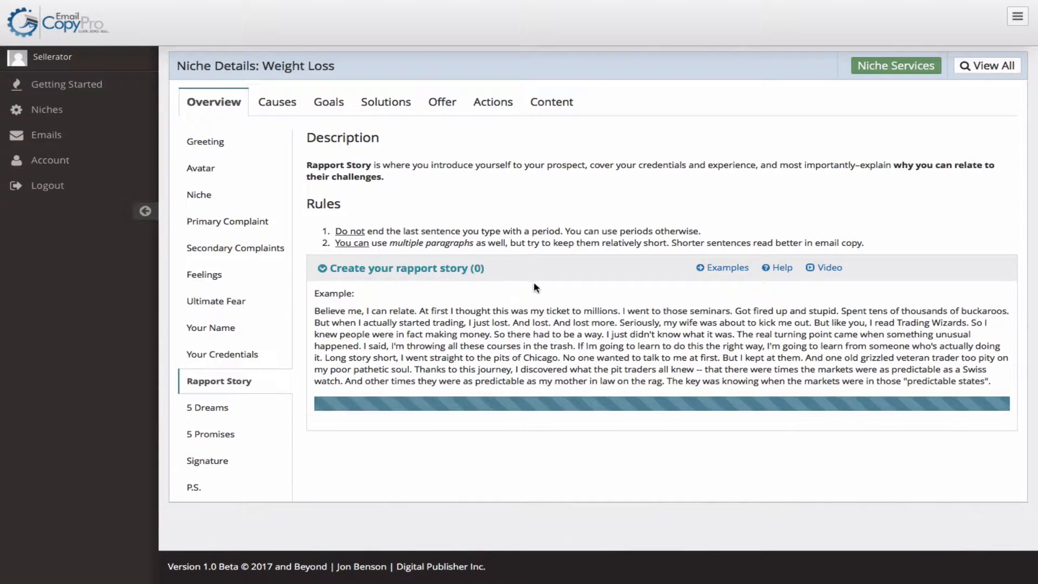
scroll(534, 286, down, 5)
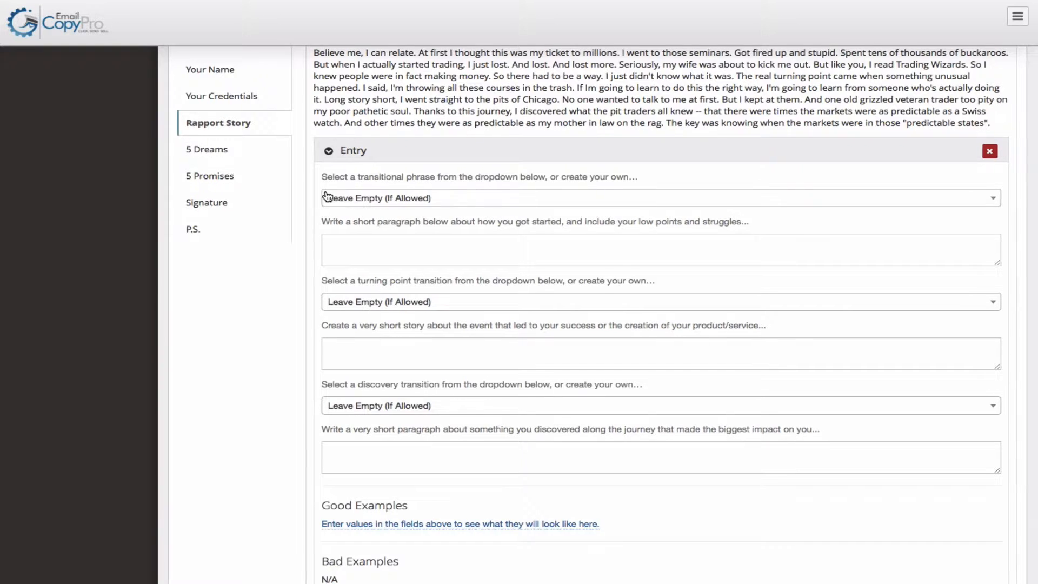
scroll(326, 191, down, 2)
scroll(326, 192, up, 1)
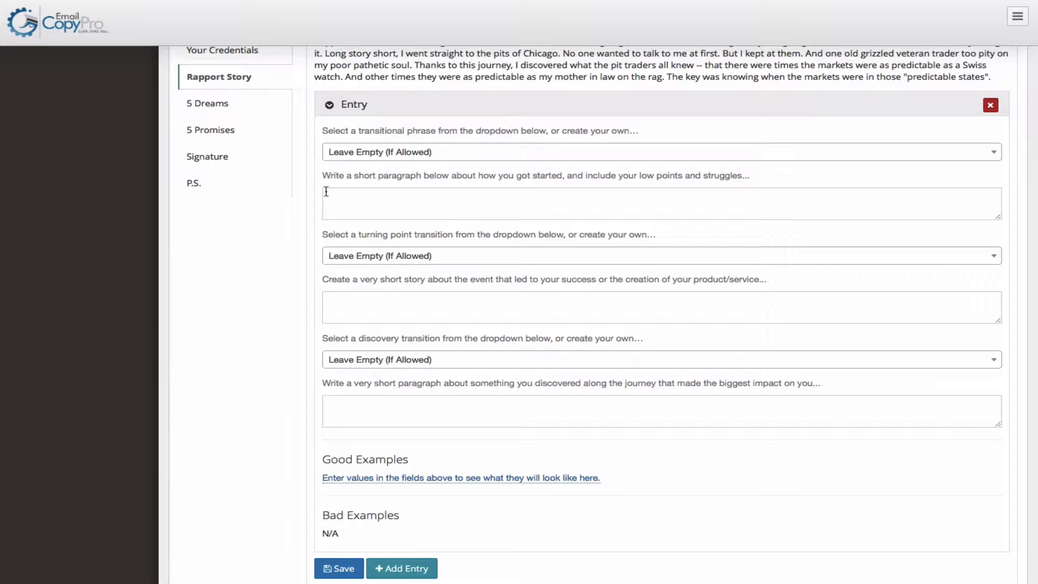
click(406, 156)
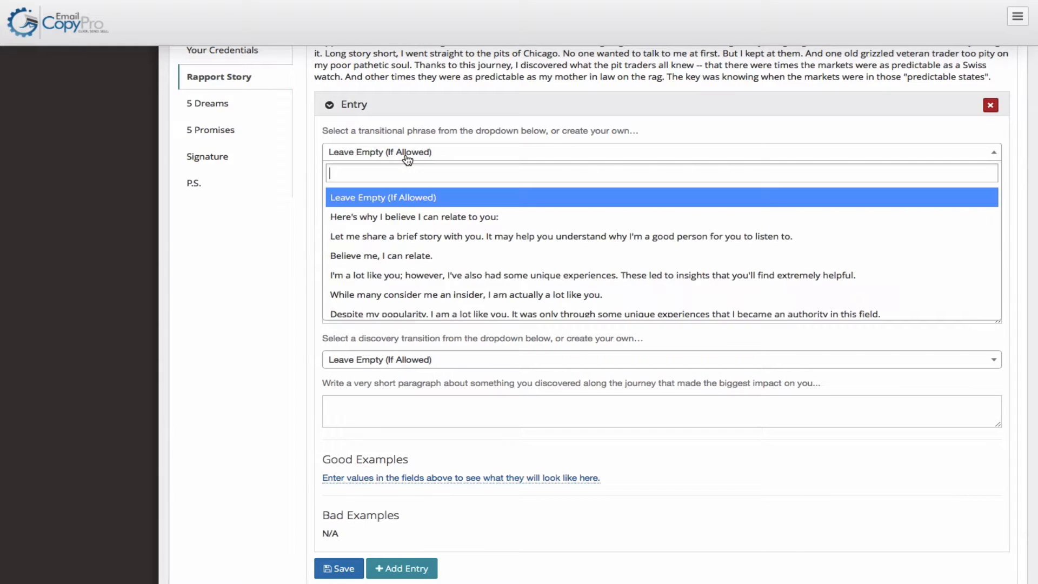
click(430, 275)
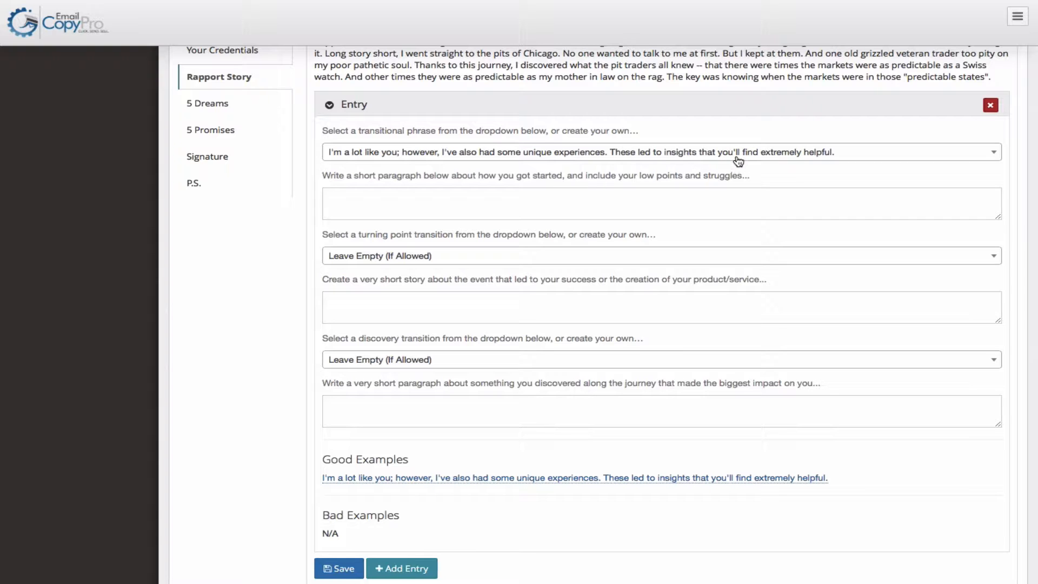
Fill in the getting-started paragraph beginning "My struggles with weight loss began shortly after college", enlarge its box, and separate the last sentence with a blank line.
click(454, 203)
text(My struggles with weight loss began shortly after college. I was always "skinny fat", and I tried in vain to lose weight and to shape up. But I always ended up getting sick after working out just a few days a week, and never managed to get the body I wanted.  Eventually I ended up 75 pounds overweight, clinically obese, and actually suffered a near-fatal heart attack in my early 40s. I suffered from extreme depression and social anxiety. I withdrew from relationships I cared about due to embarrassment over my weight, and several women left me due to my weight issues. I was headed down a path of pain and misery.)
drag(997, 216, 1003, 339)
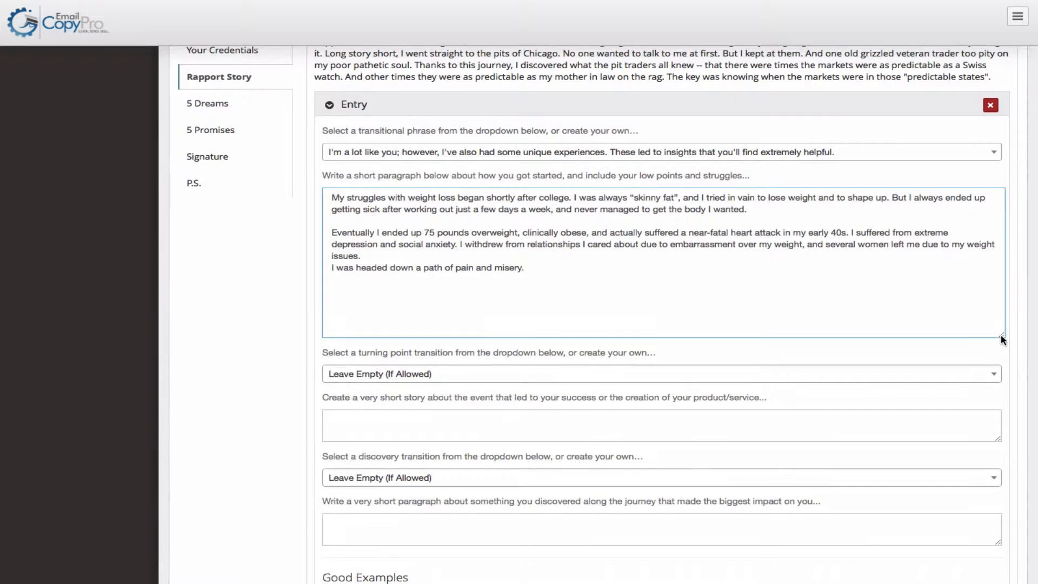
scroll(560, 251, up, 1)
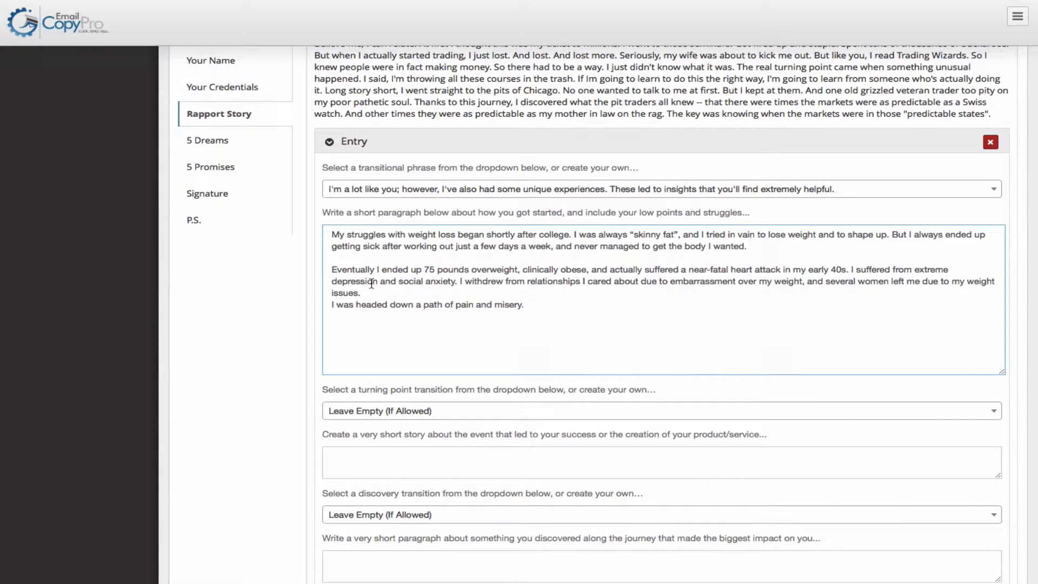
click(378, 290)
key(Return)
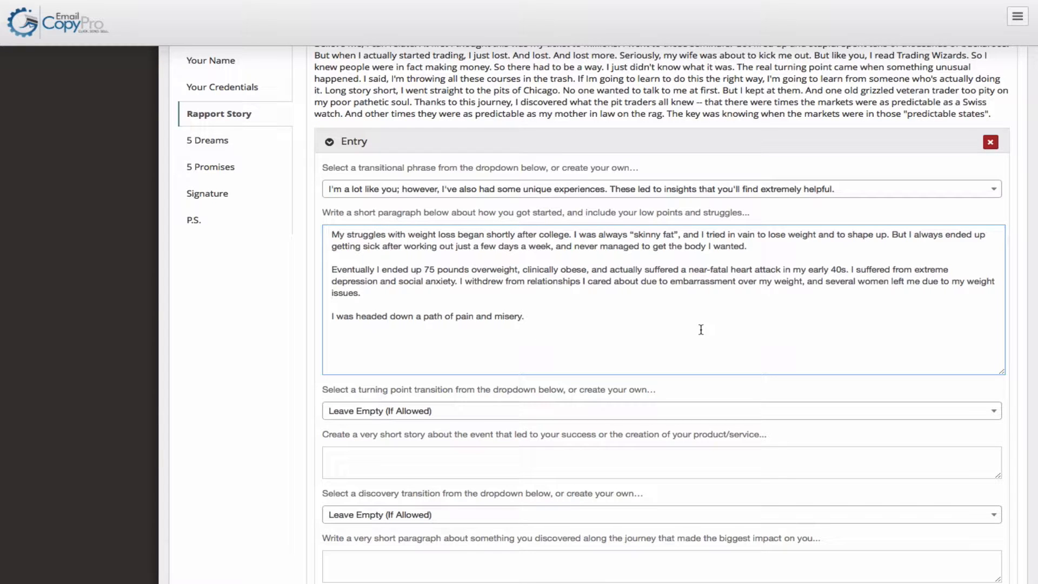
drag(1001, 372, 940, 334)
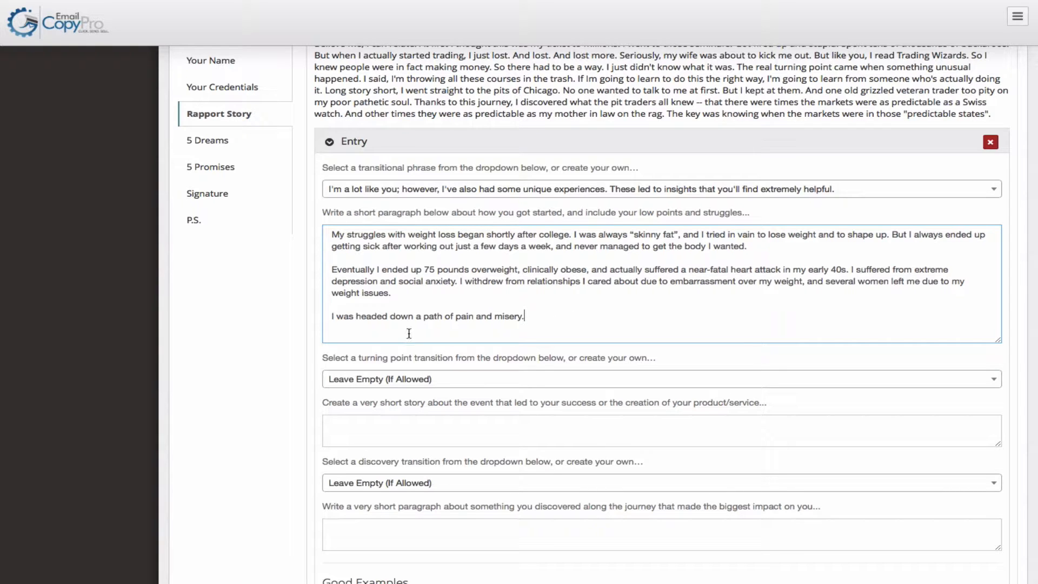
Choose "The real turning point came when something unusual happened." as the turning point transition.
scroll(493, 316, down, 2)
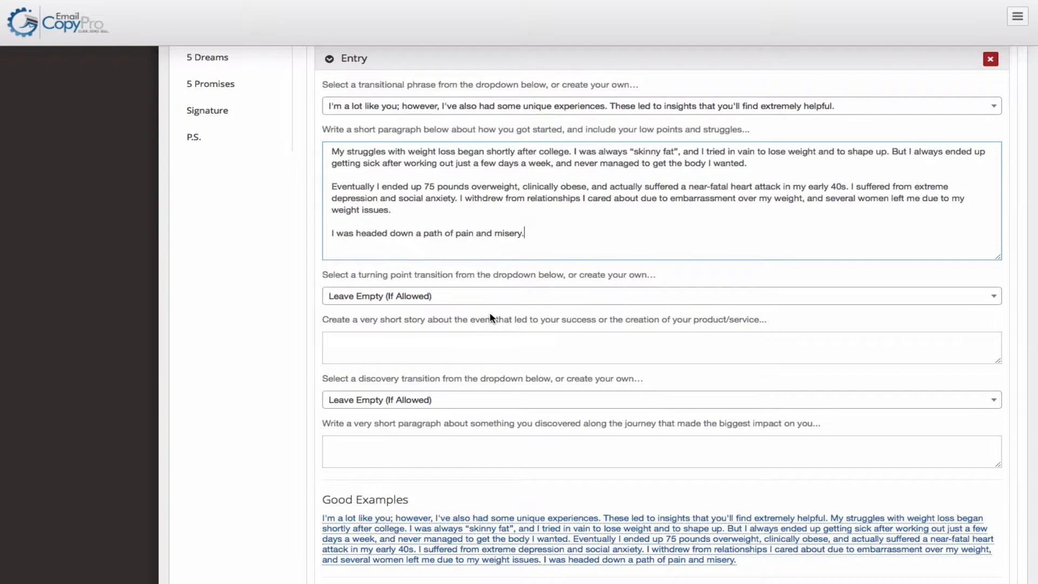
scroll(470, 311, down, 2)
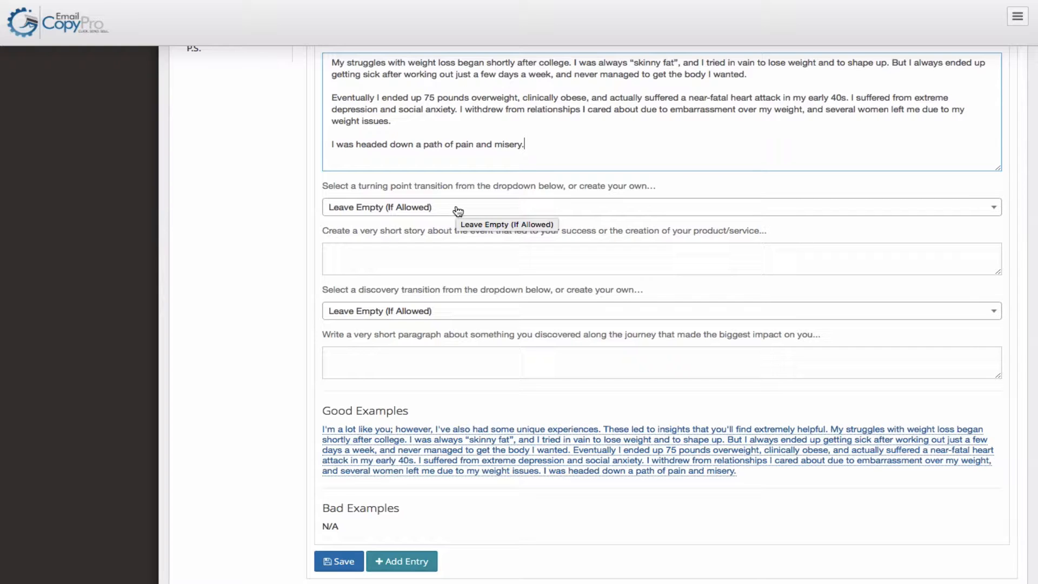
scroll(458, 211, up, 1)
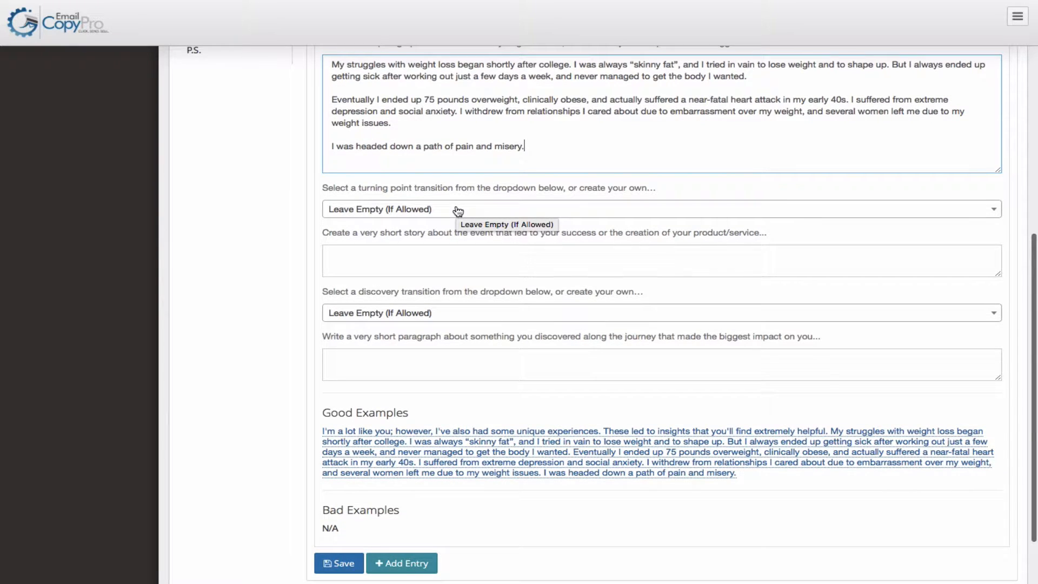
click(458, 210)
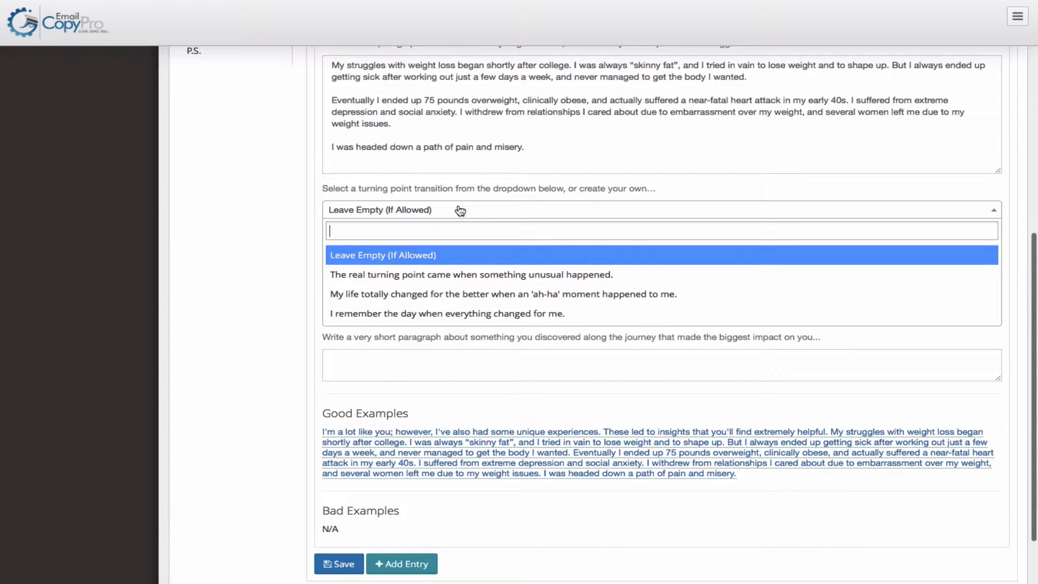
click(445, 277)
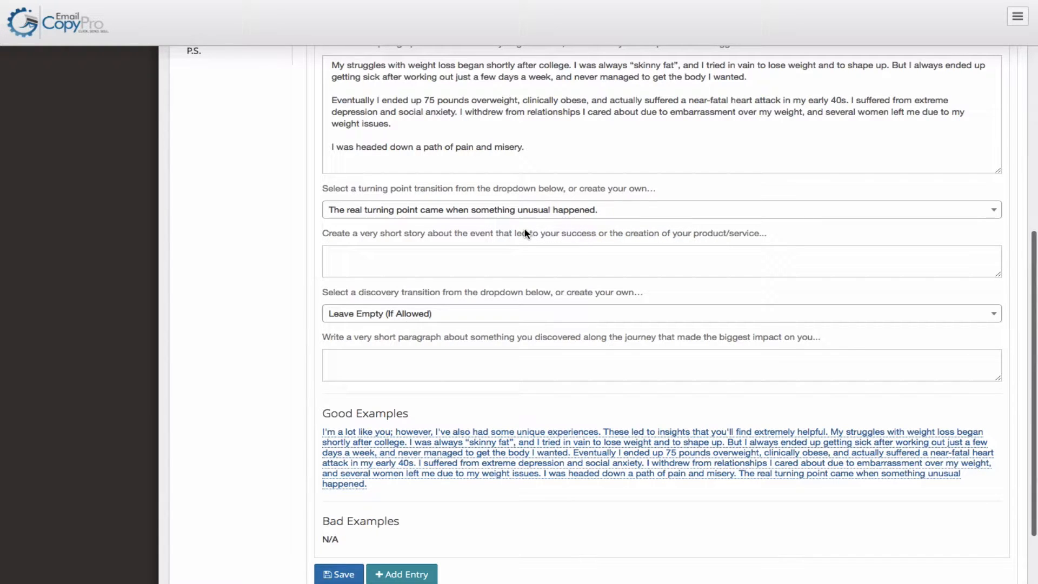
Fill in the success-event story beginning "I was walking into a convenience store to get a late-night sugar fix" and separate its paragraphs with blank lines.
click(496, 261)
text(I was walking into a convenience store to get a late-night sugar fix. I had left my wallet at my office by accident. I was wearing an oversized coat...so large that the attendant didn't notice that I had snuck four packs of doughnuts into my jacket. I walked right by him... but thanks to the size of my body, he never even noticed. When I got home, it hit me: I've sold my entire body out to sugar and junk food. After I paid the store back the next day, I swore that I would do something about my weight problems, or die trying. I also promised that I would share my results with the world.)
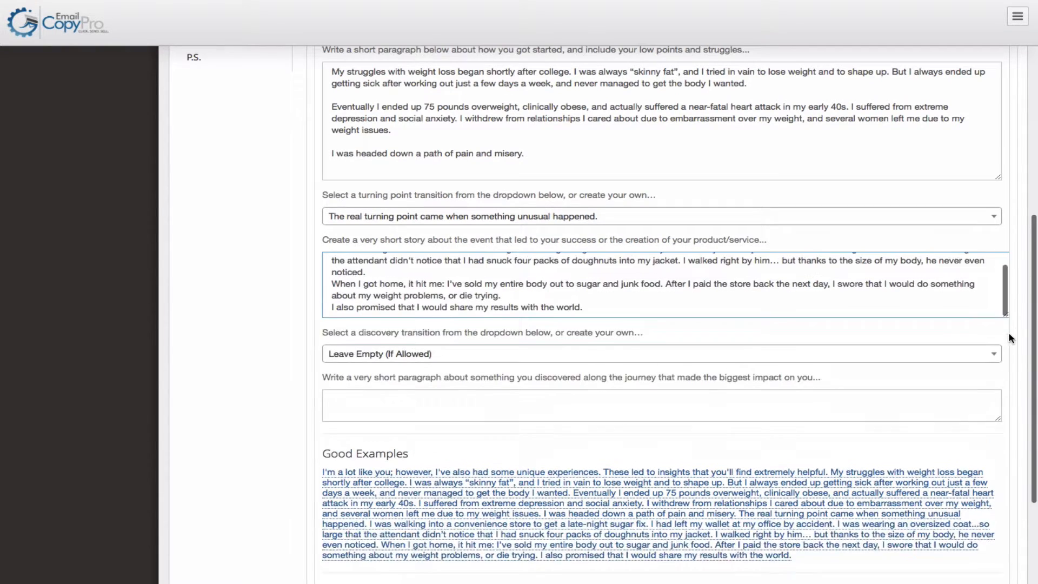
click(385, 285)
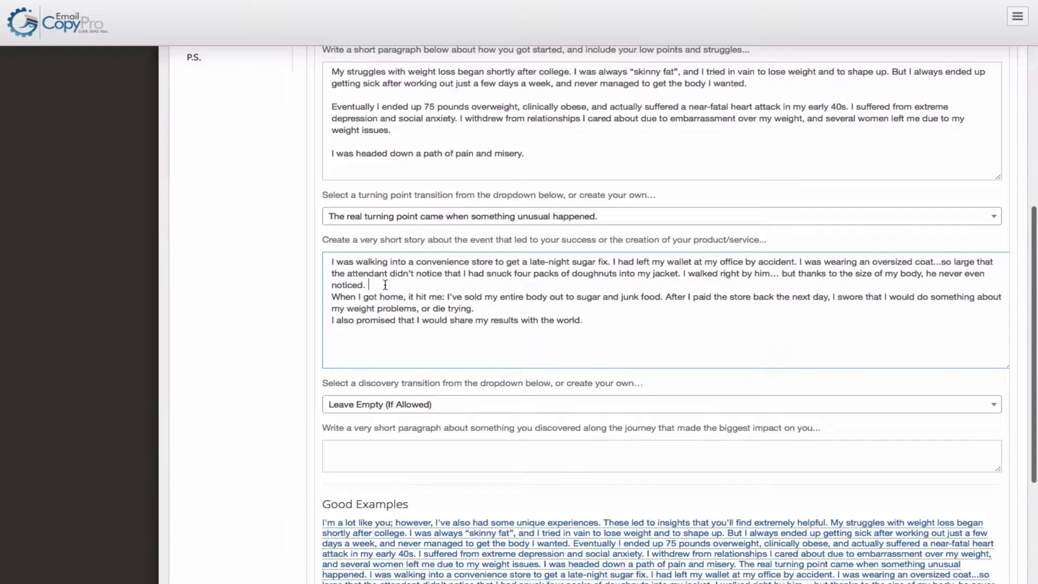
key(Return)
click(479, 319)
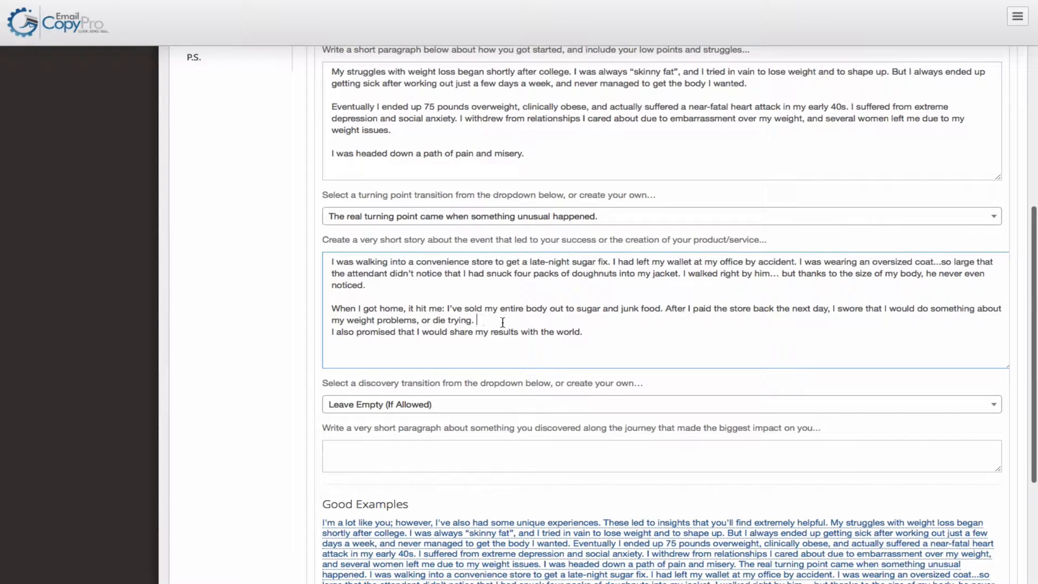
key(Return)
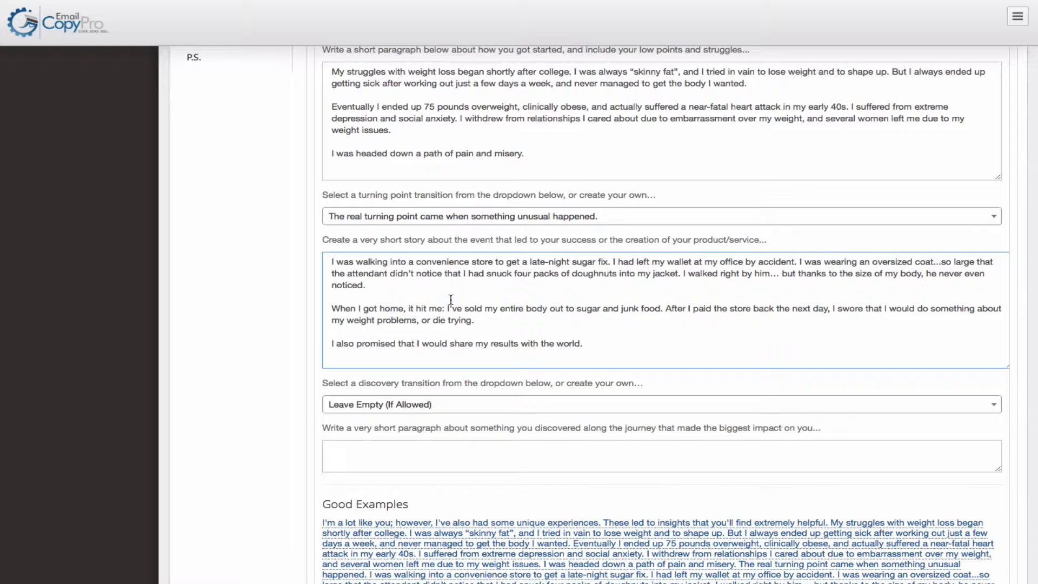
Choose "It was these experiences that led to my discovery of" as the discovery transition.
scroll(452, 301, down, 1)
scroll(451, 301, down, 1)
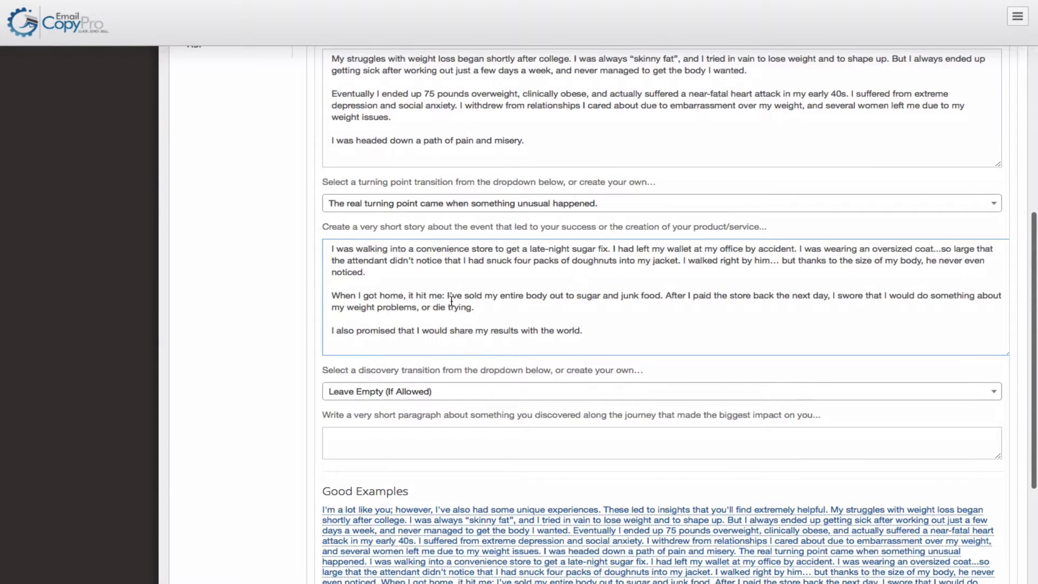
scroll(452, 300, down, 1)
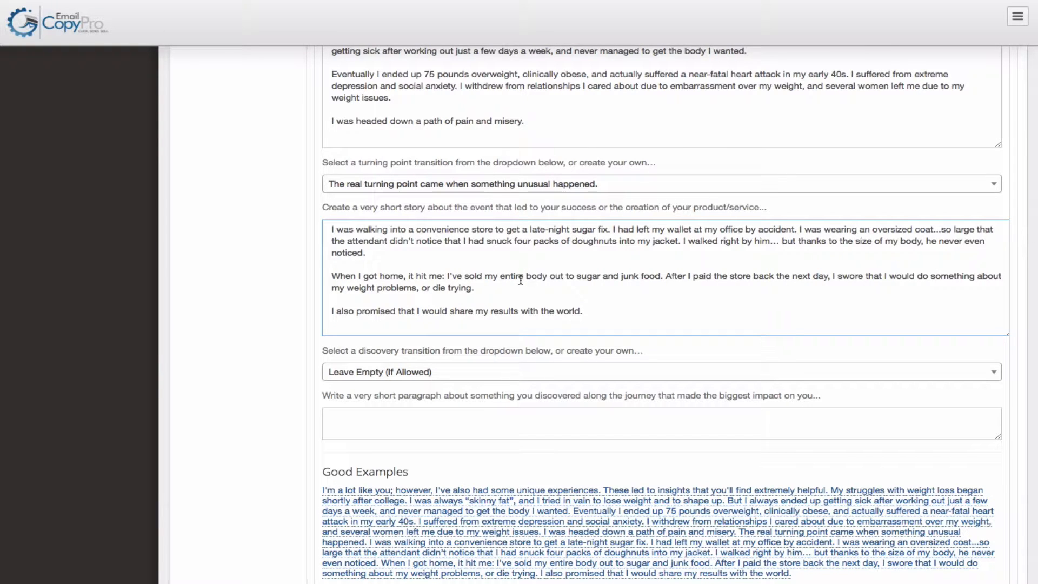
scroll(521, 279, down, 1)
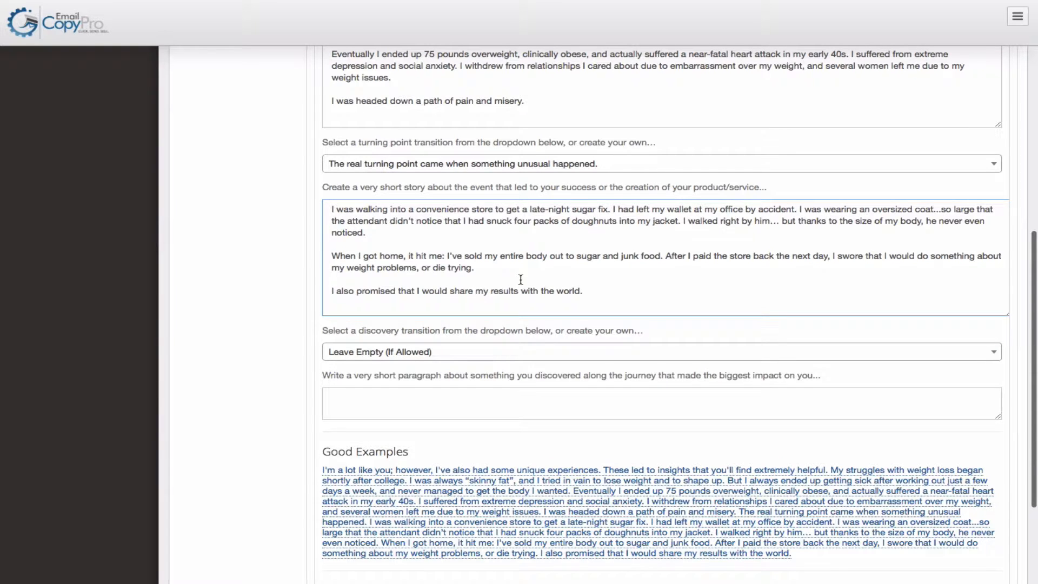
drag(475, 267, 325, 257)
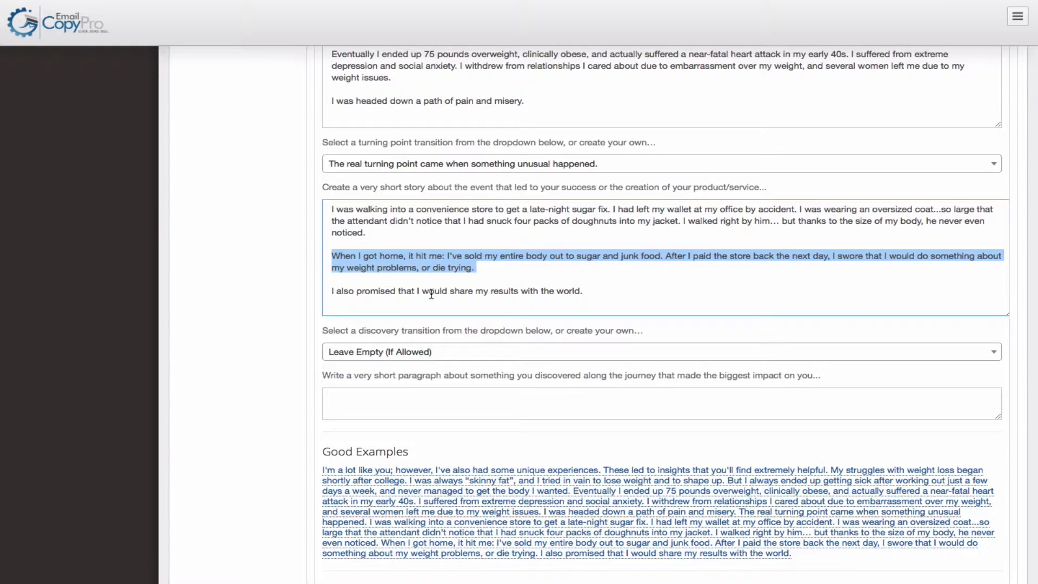
drag(597, 294, 301, 294)
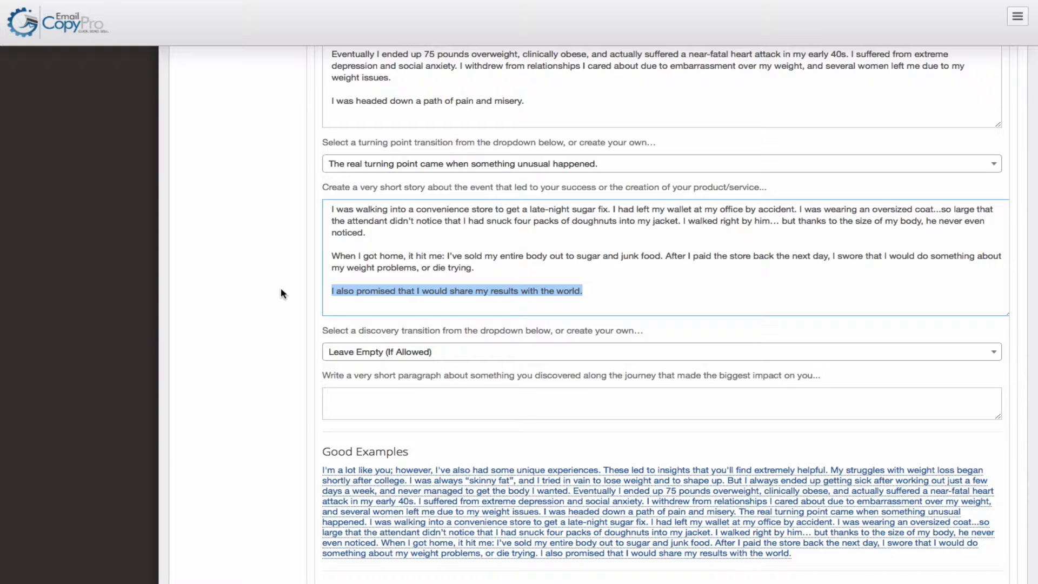
click(454, 356)
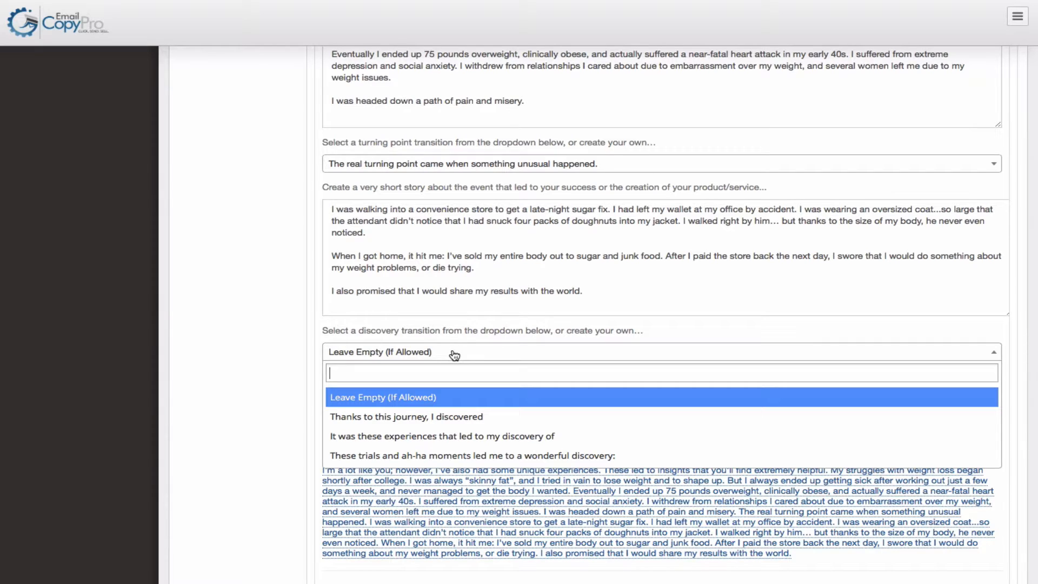
click(395, 437)
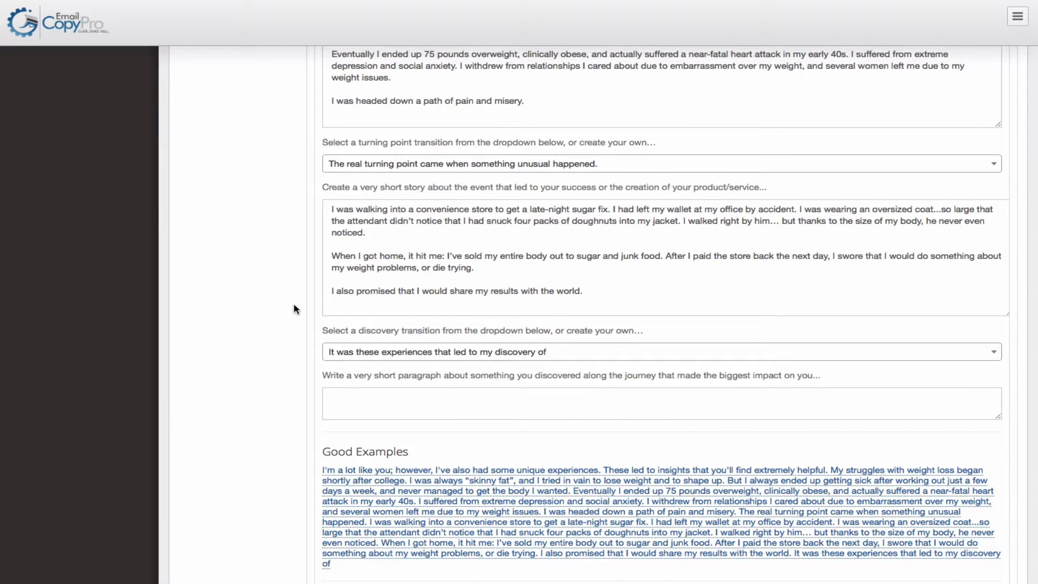
Fill in the discovery text beginning "a simple, lifestyle-friendly diet that allows me to enjoy my favorite foods" and separate its paragraphs with blank lines.
click(435, 442)
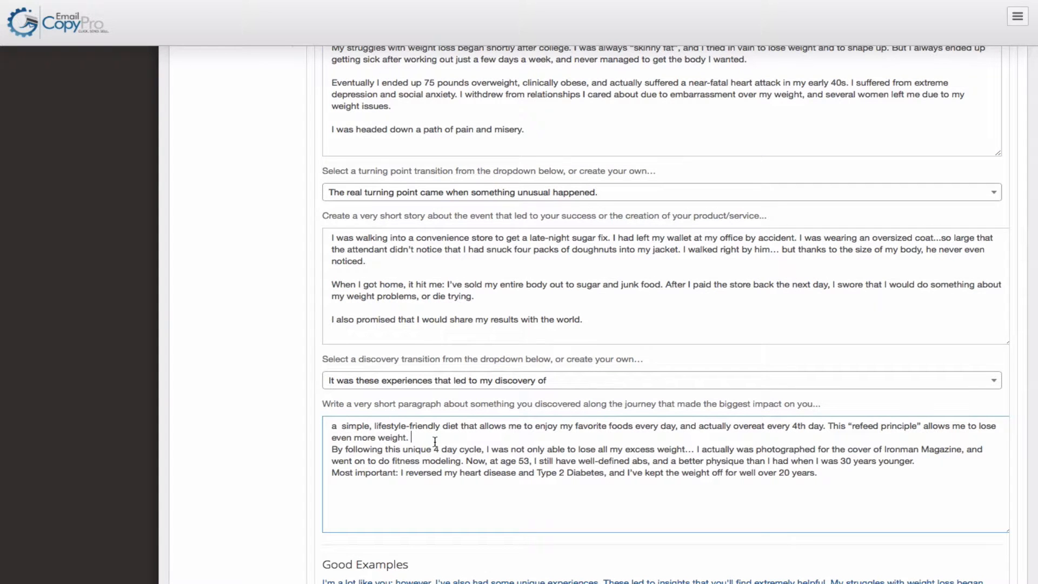
key(Return)
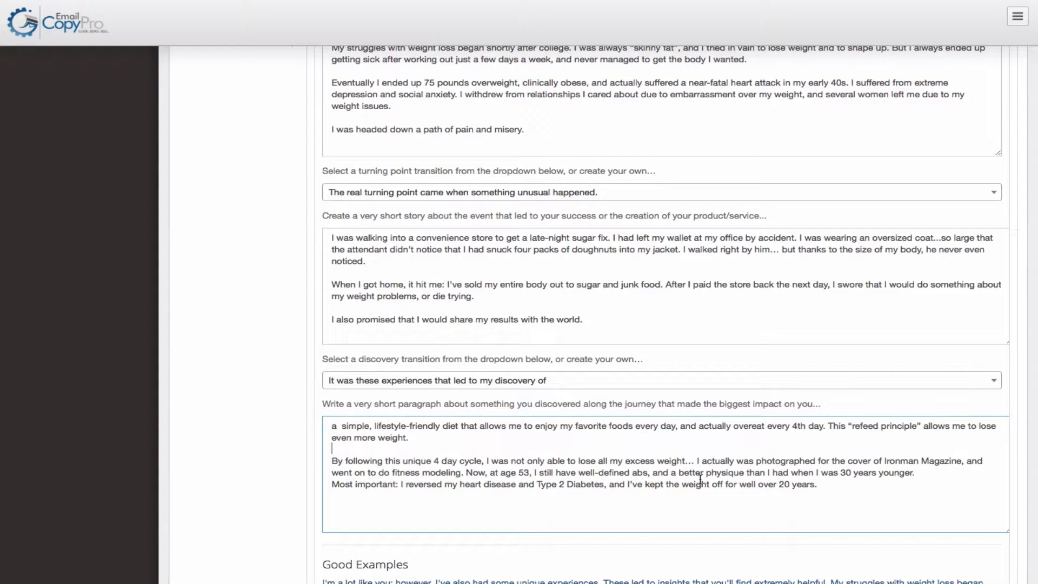
click(939, 475)
key(Return)
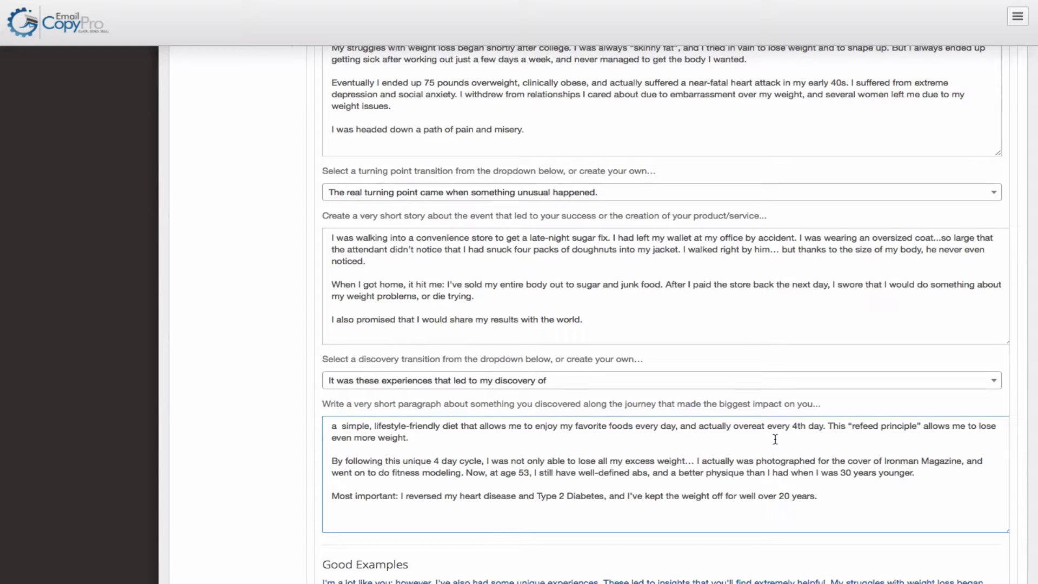
Remove the closing period from the last sentence of the discovery text, the success-event story and the getting-started paragraph.
scroll(775, 439, down, 1)
scroll(775, 439, down, 1)
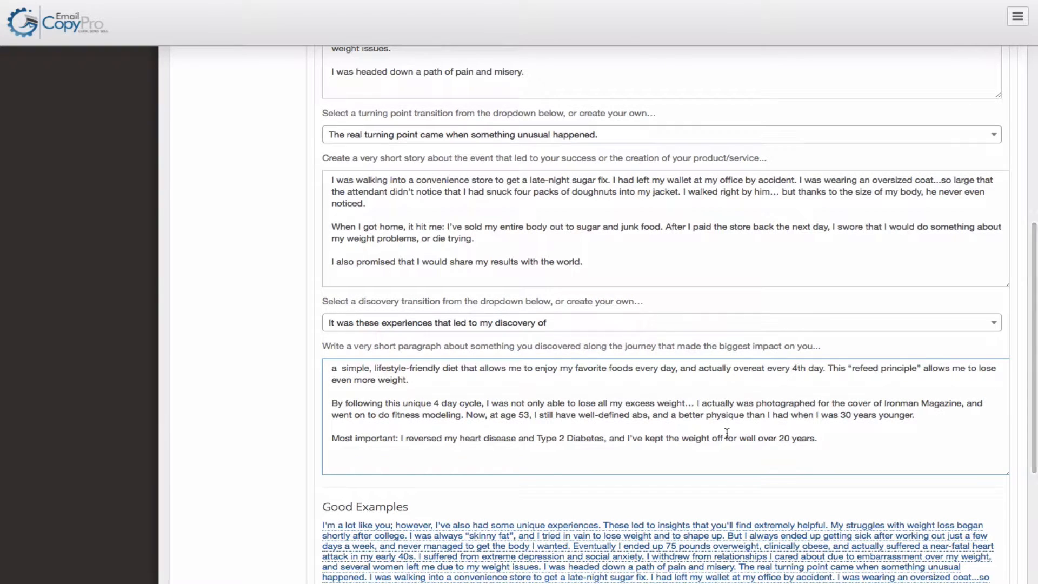
scroll(378, 406, right, 1)
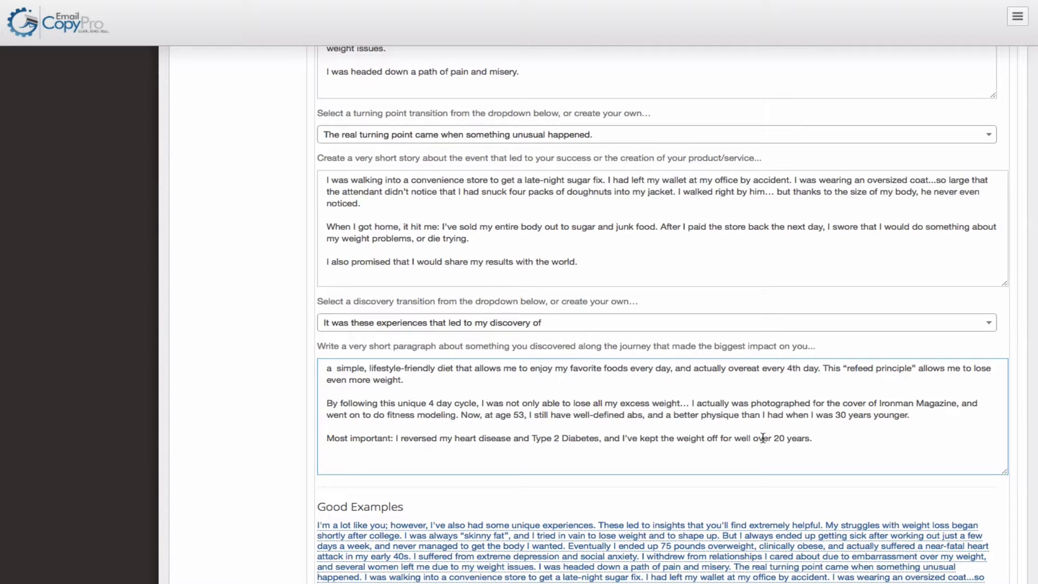
click(820, 439)
scroll(827, 437, up, 1)
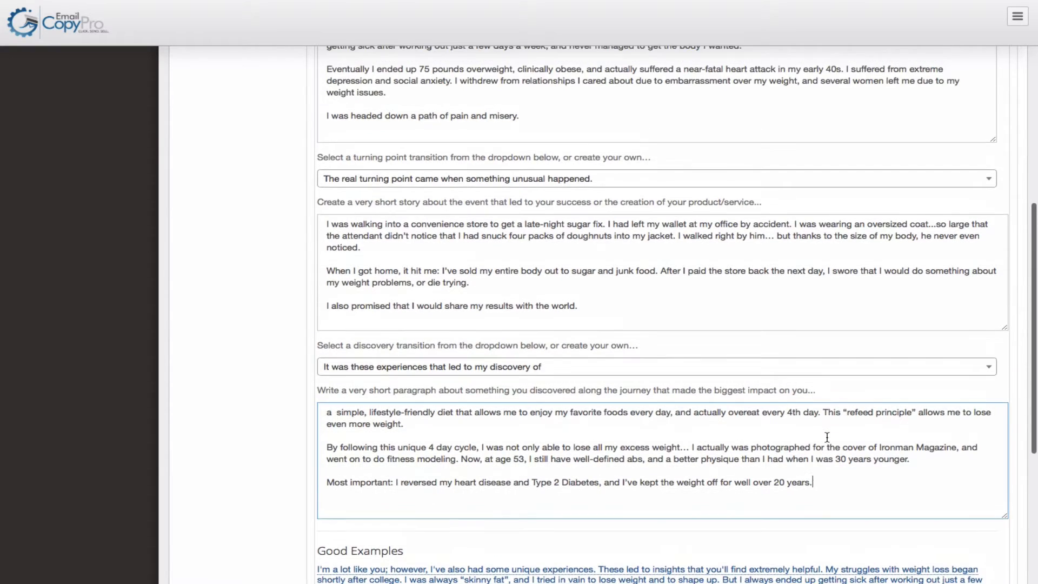
scroll(827, 470, up, 1)
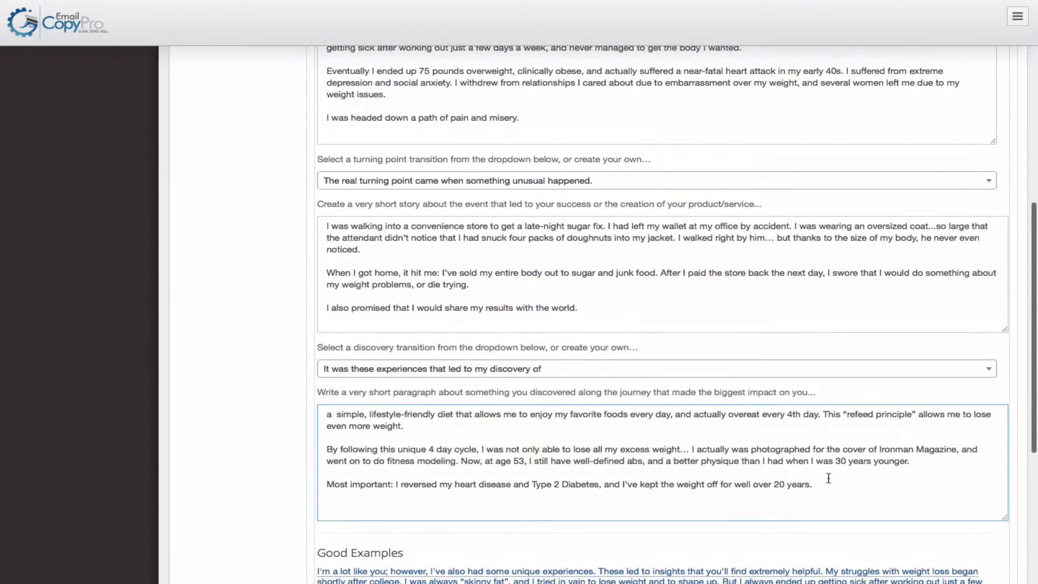
click(630, 326)
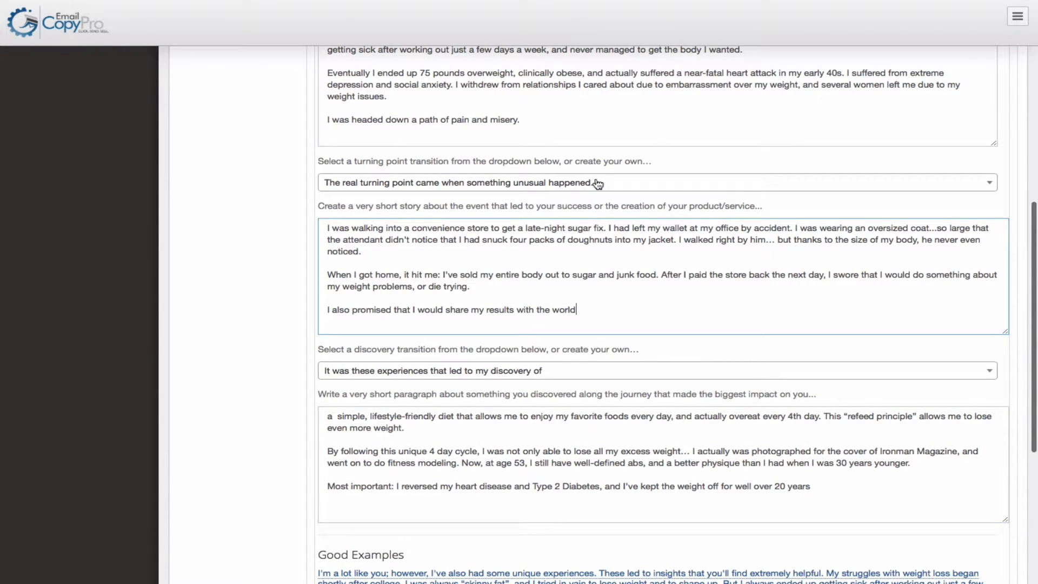
scroll(654, 259, up, 2)
click(548, 192)
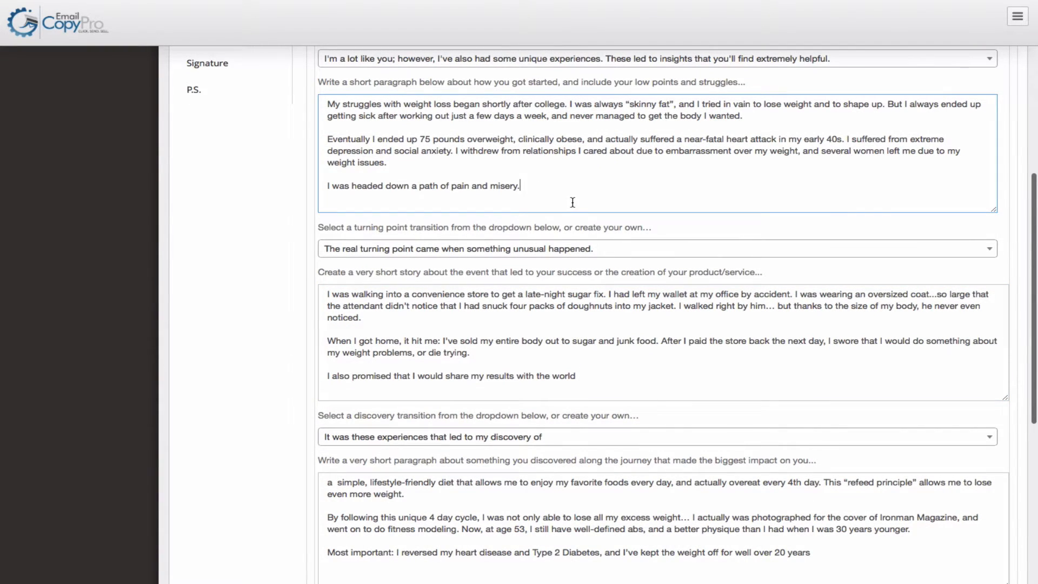
key(BackSpace)
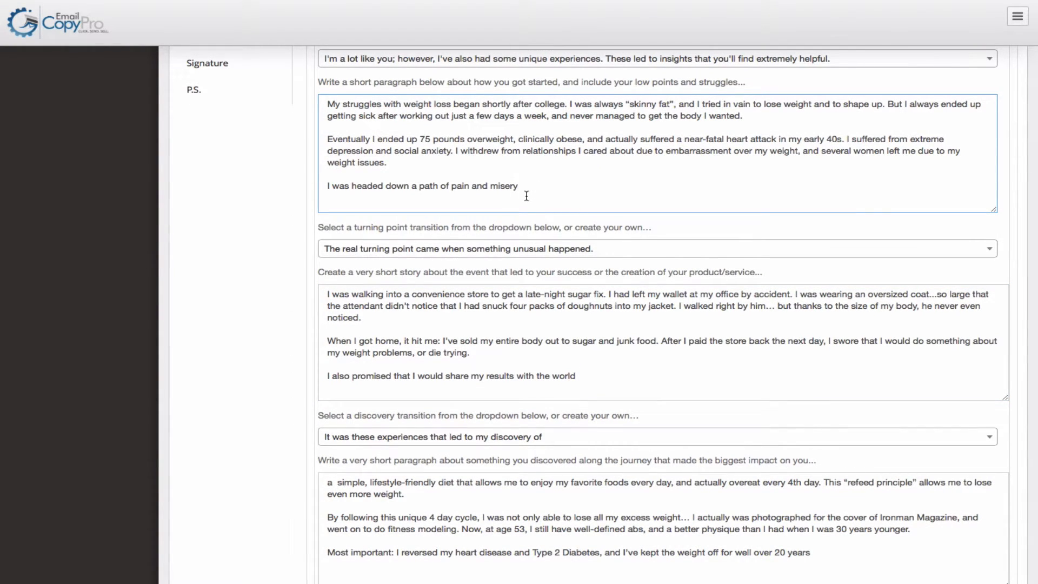
Save the completed rapport story entry.
scroll(527, 196, down, 2)
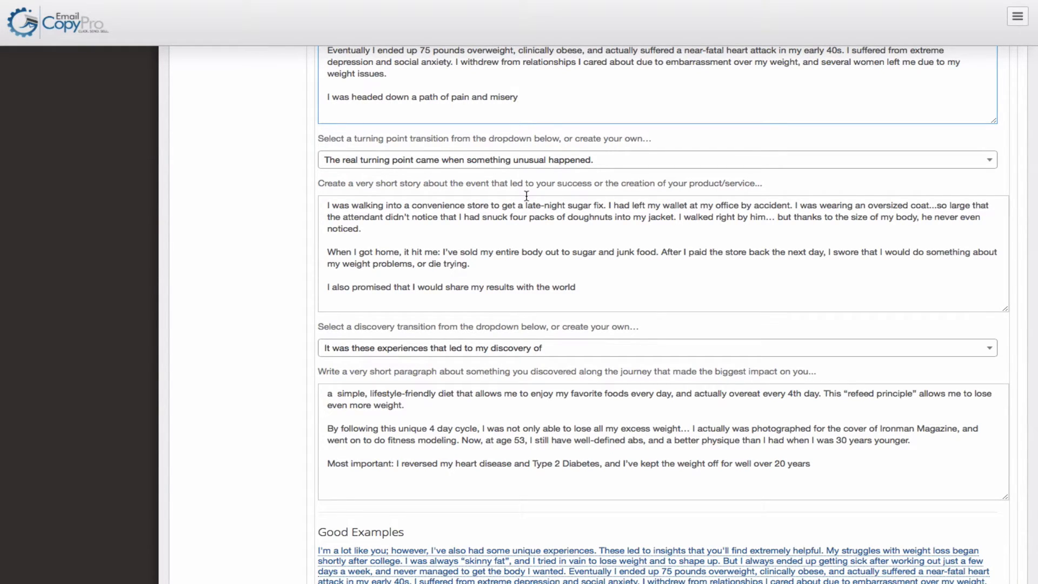
scroll(527, 196, down, 5)
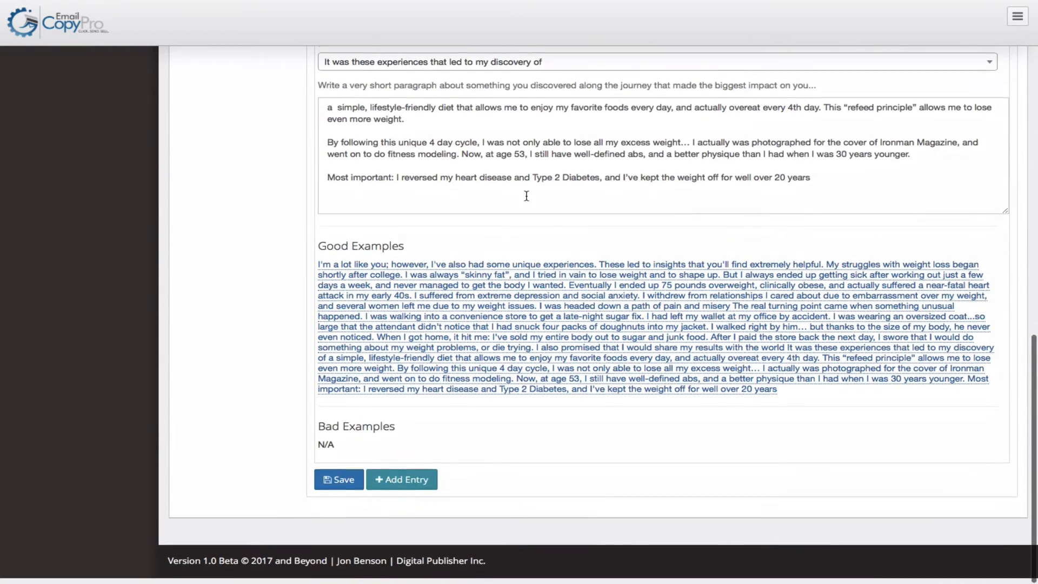
click(342, 489)
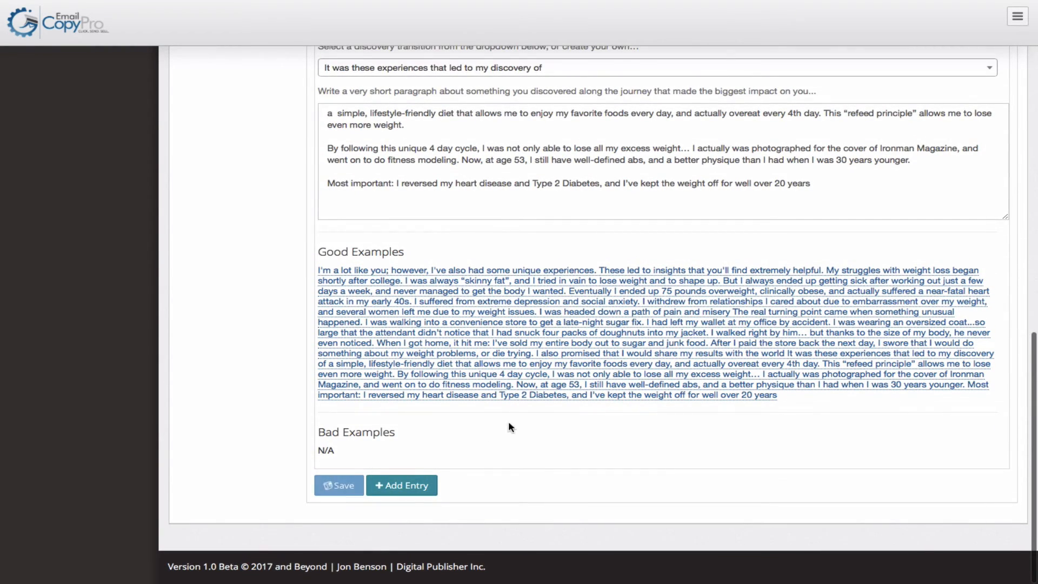